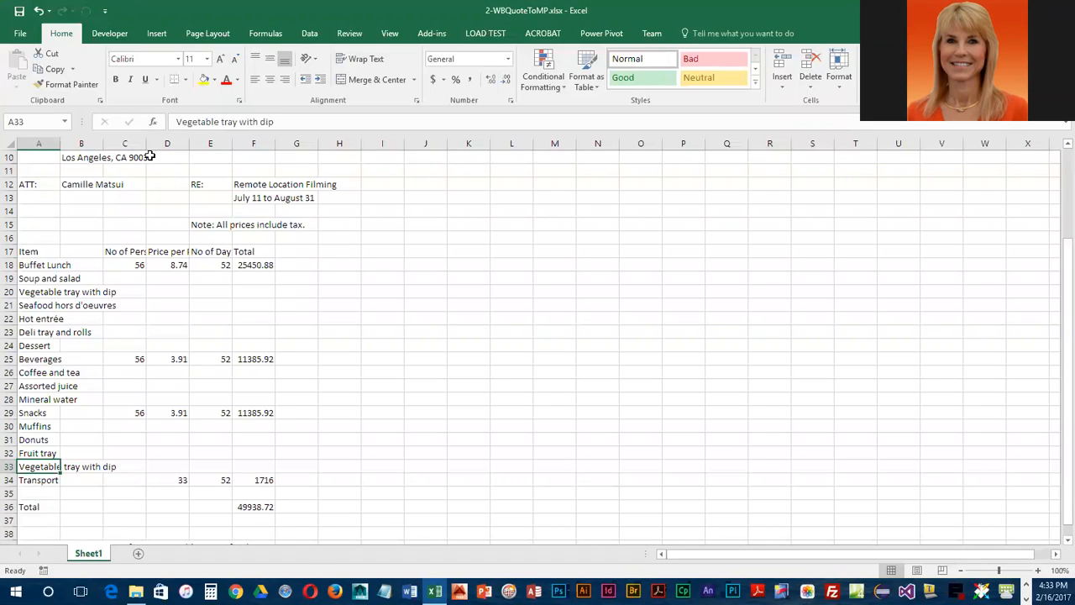
# - Set the width of column A to 14
pyautogui.click(32, 184)
pyautogui.scroll(2, 33, 184)
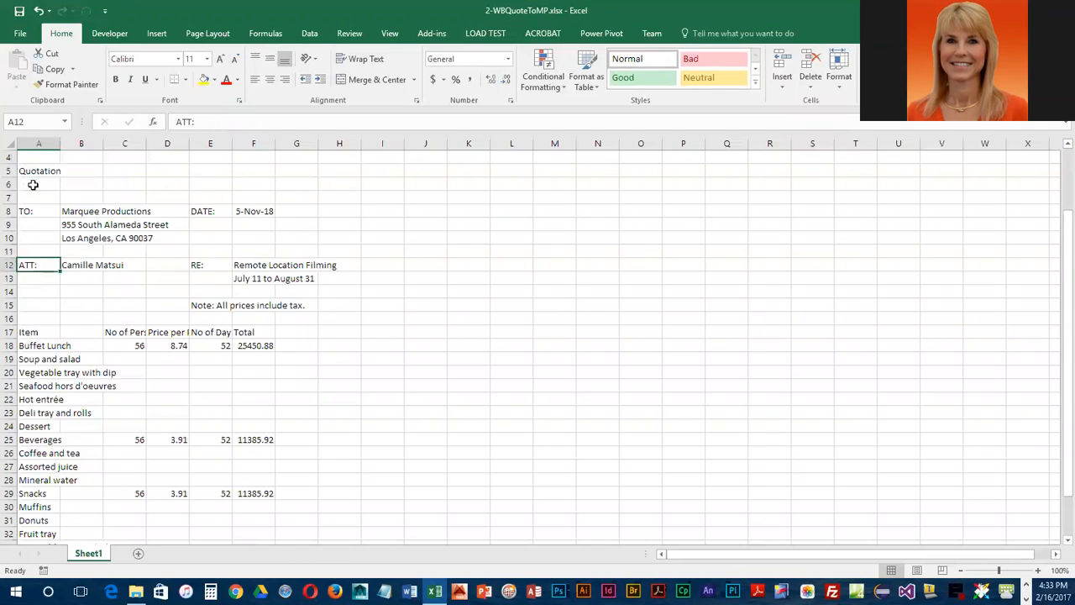
pyautogui.scroll(1, 33, 184)
pyautogui.click(27, 198)
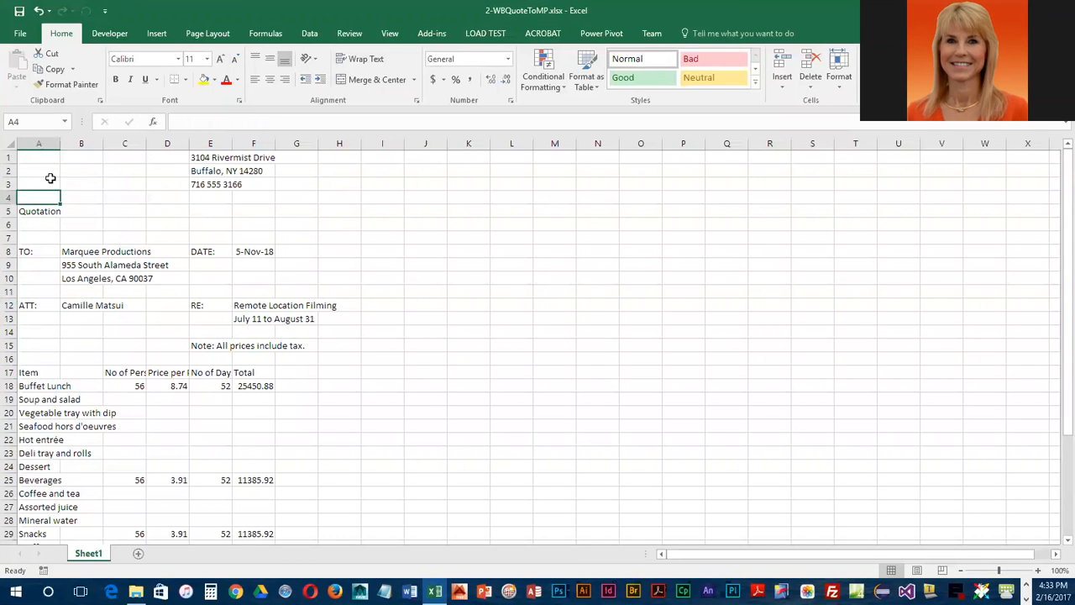
pyautogui.click(842, 84)
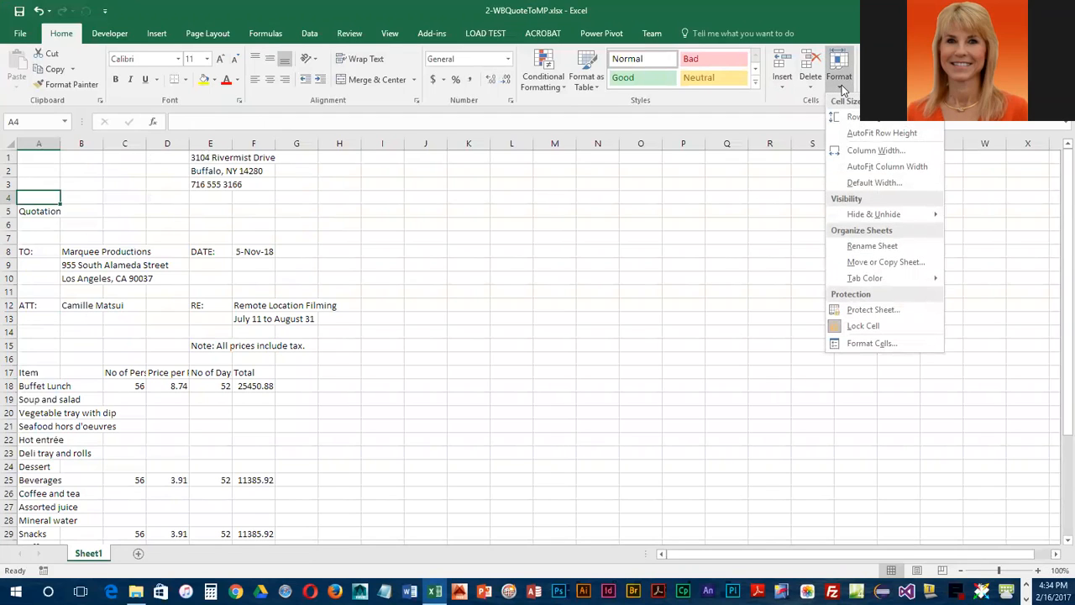
pyautogui.click(849, 152)
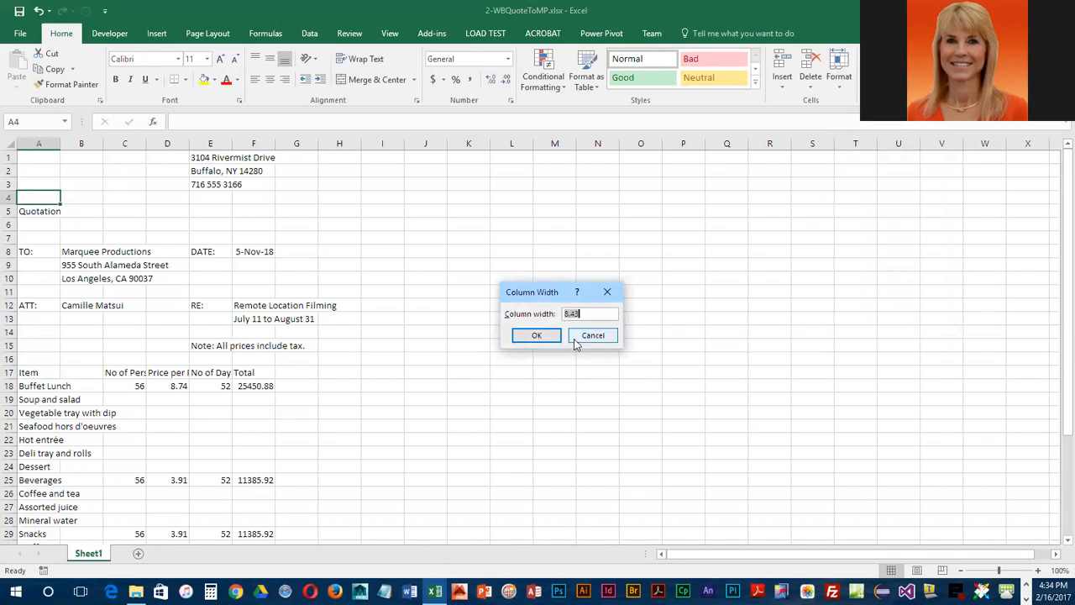
pyautogui.moveTo(541, 299); pyautogui.dragTo(520, 219)
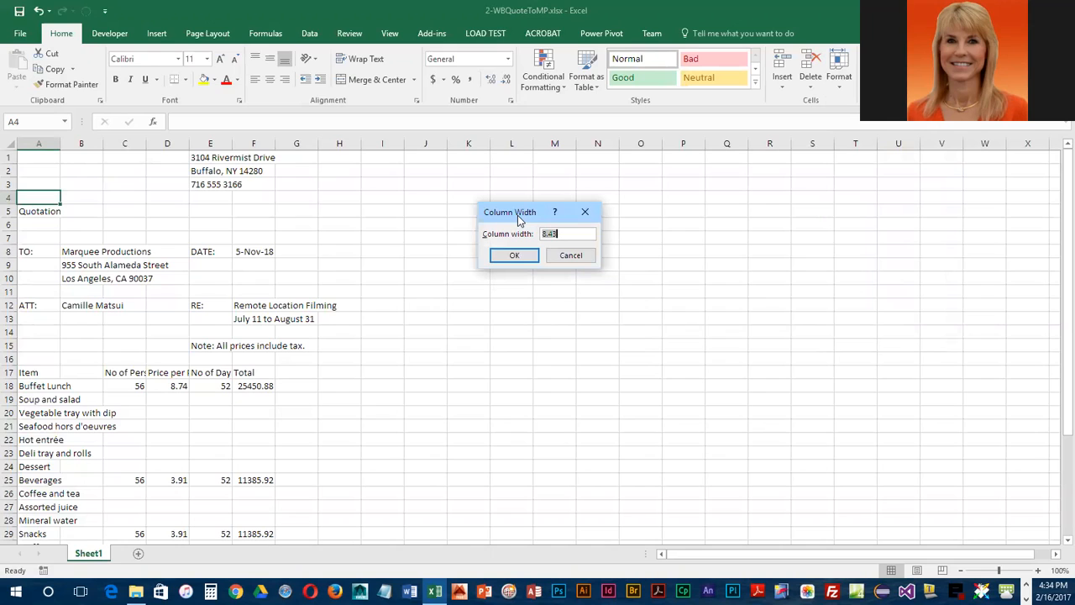
pyautogui.write('14')
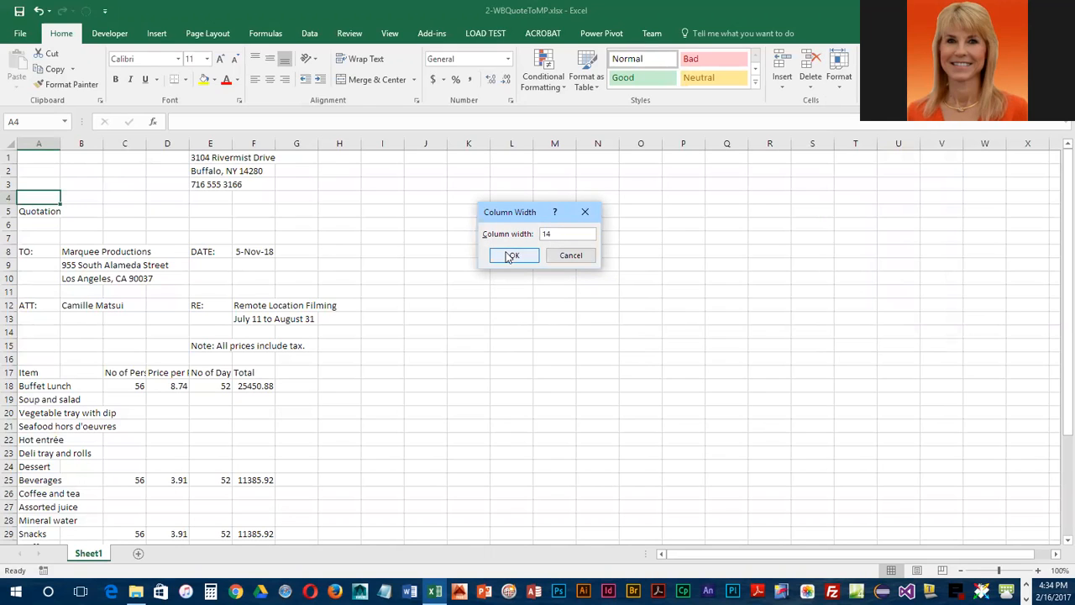
pyautogui.click(510, 256)
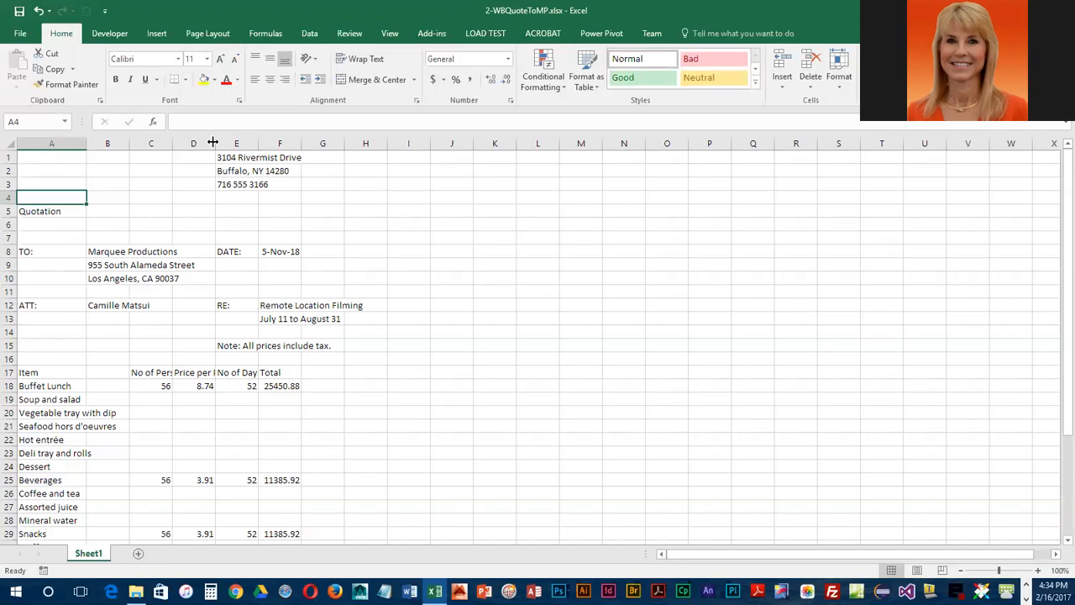
# - Widen column D to fit the "Price per Person" heading and AutoFit column C to its contents
pyautogui.moveTo(212, 143); pyautogui.dragTo(232, 142)
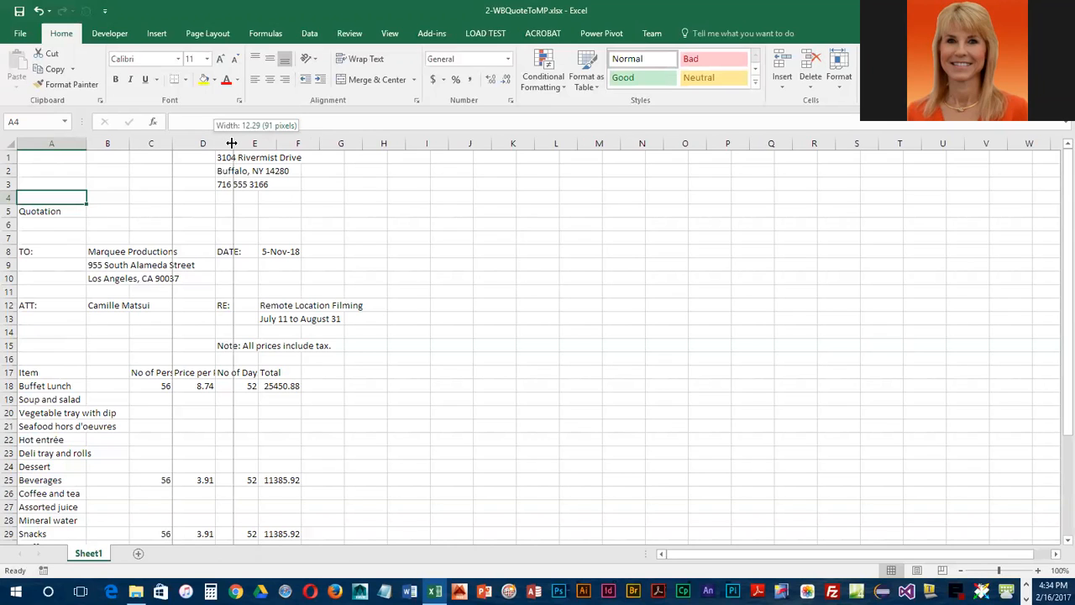
pyautogui.moveTo(231, 142); pyautogui.dragTo(244, 145)
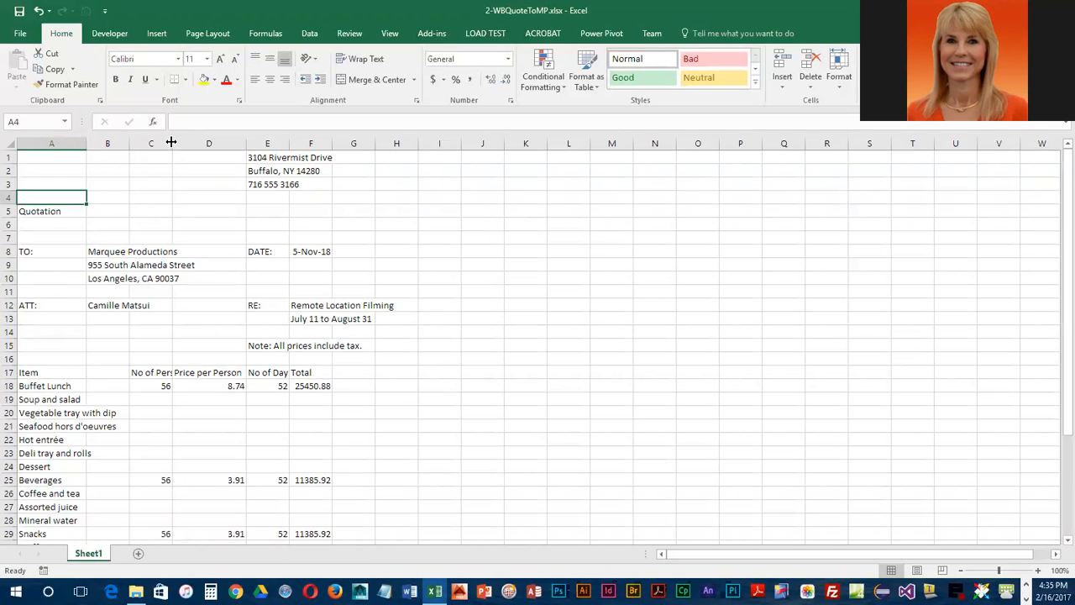
pyautogui.doubleClick(173, 143)
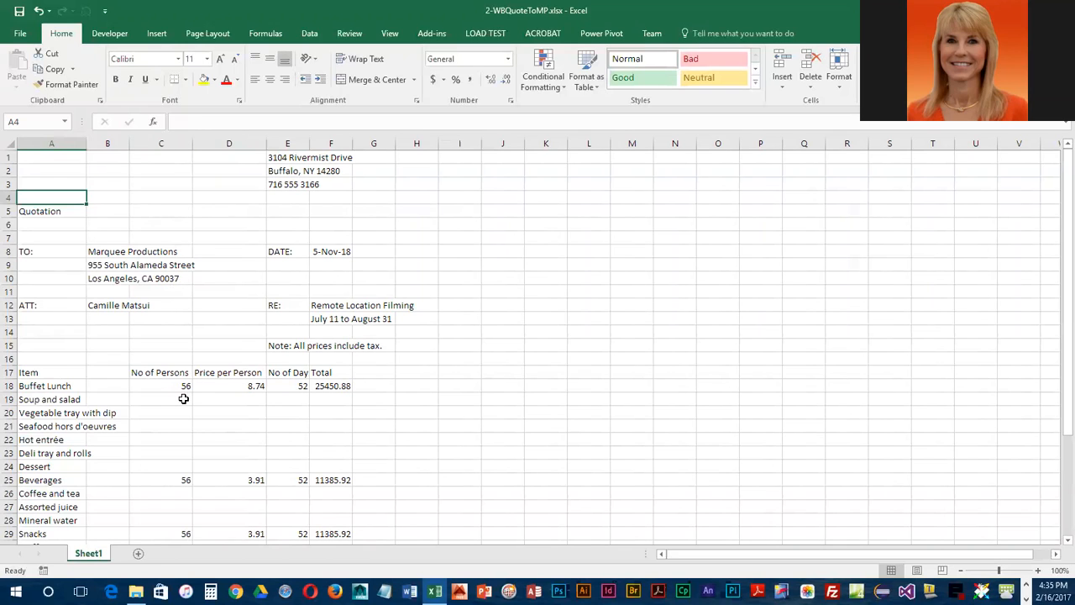
# - AutoFit the width of column E to the "No of Days" heading in cell E17
pyautogui.click(141, 372)
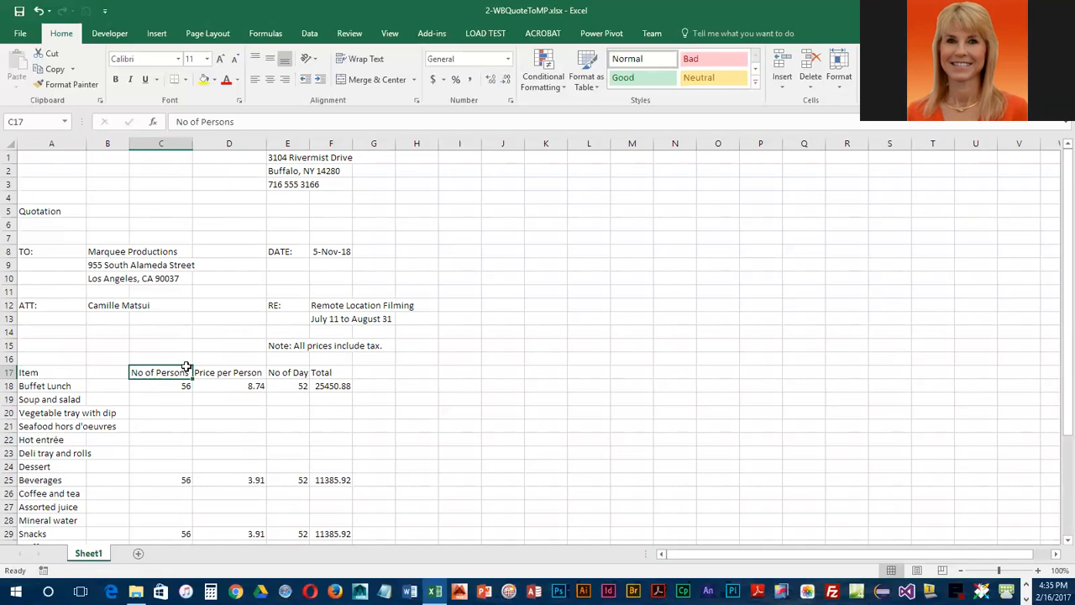
pyautogui.click(288, 232)
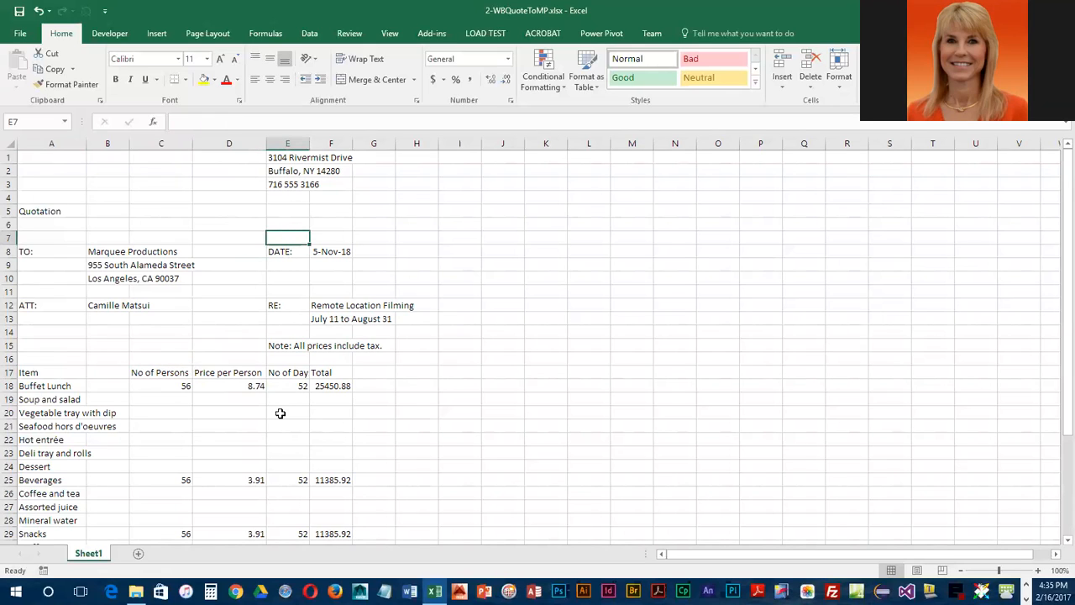
pyautogui.click(286, 374)
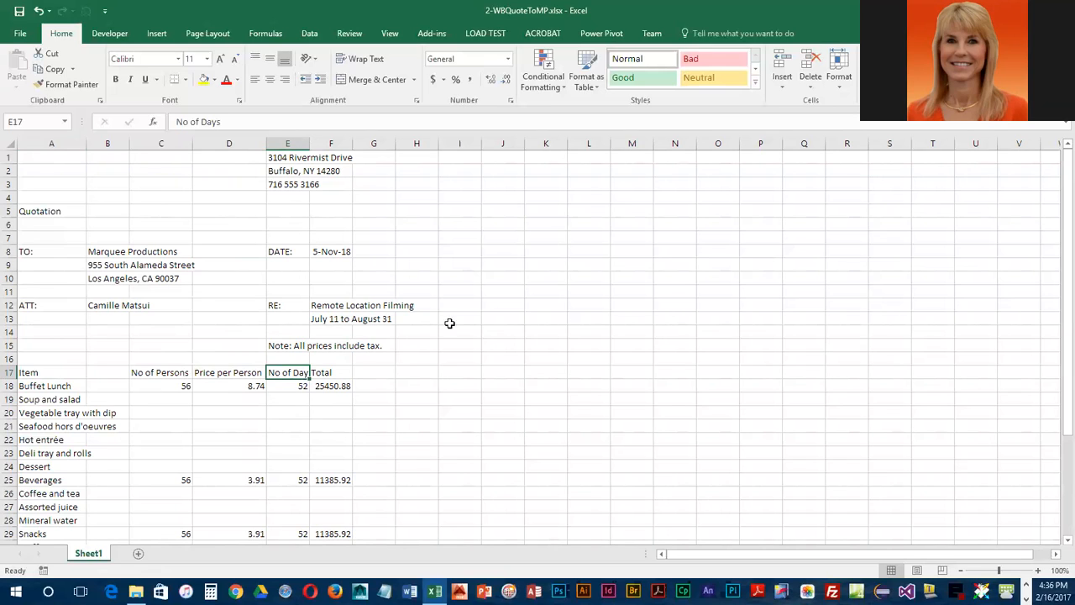
pyautogui.click(837, 82)
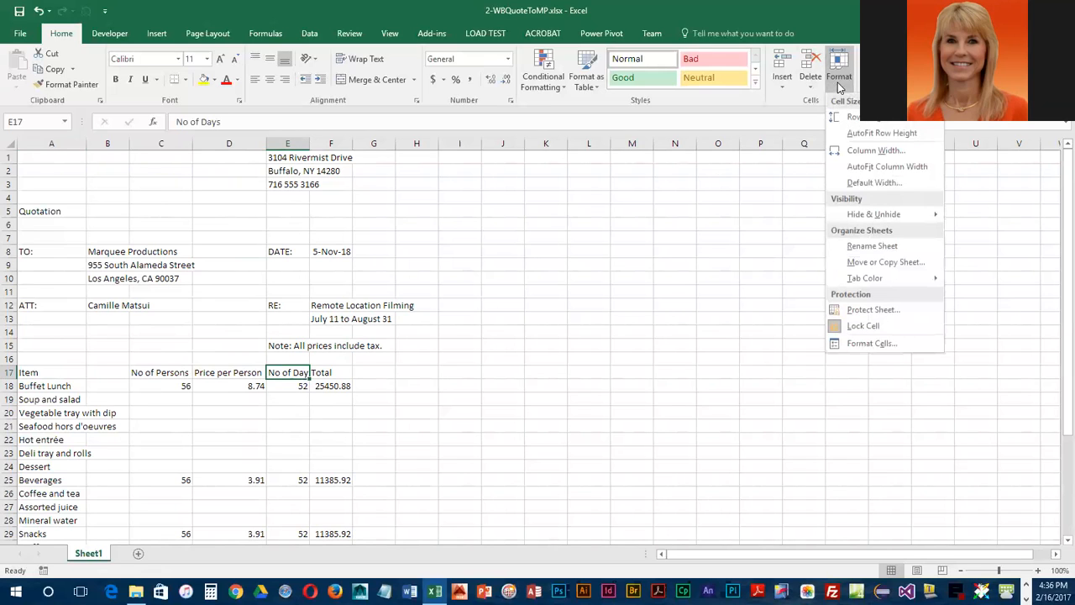
pyautogui.click(881, 168)
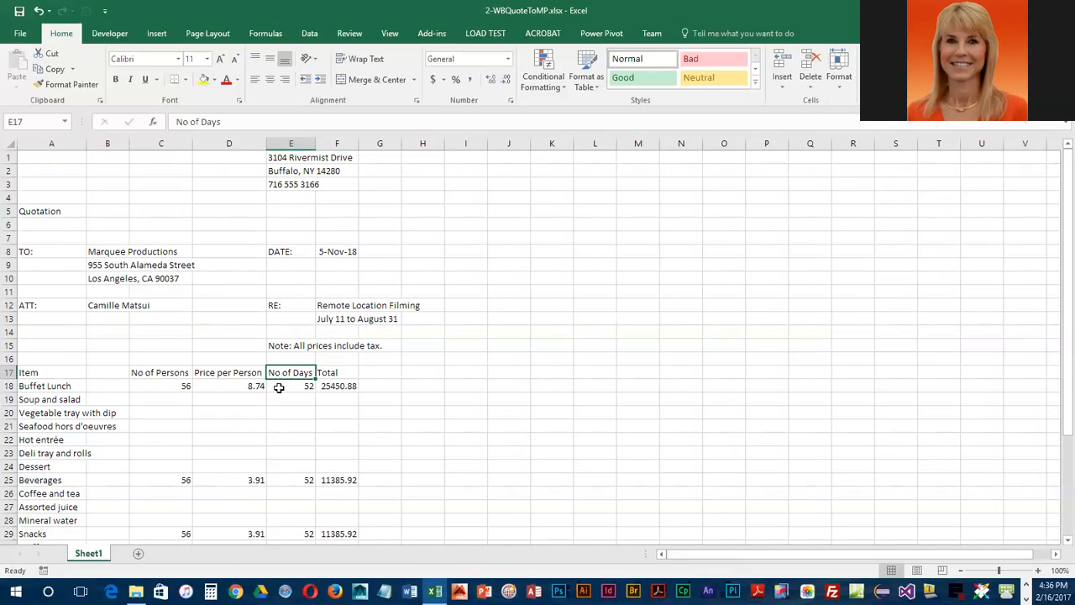
# - Resize columns C through F together to one uniform width of about 15
pyautogui.scroll(-1, 295, 385)
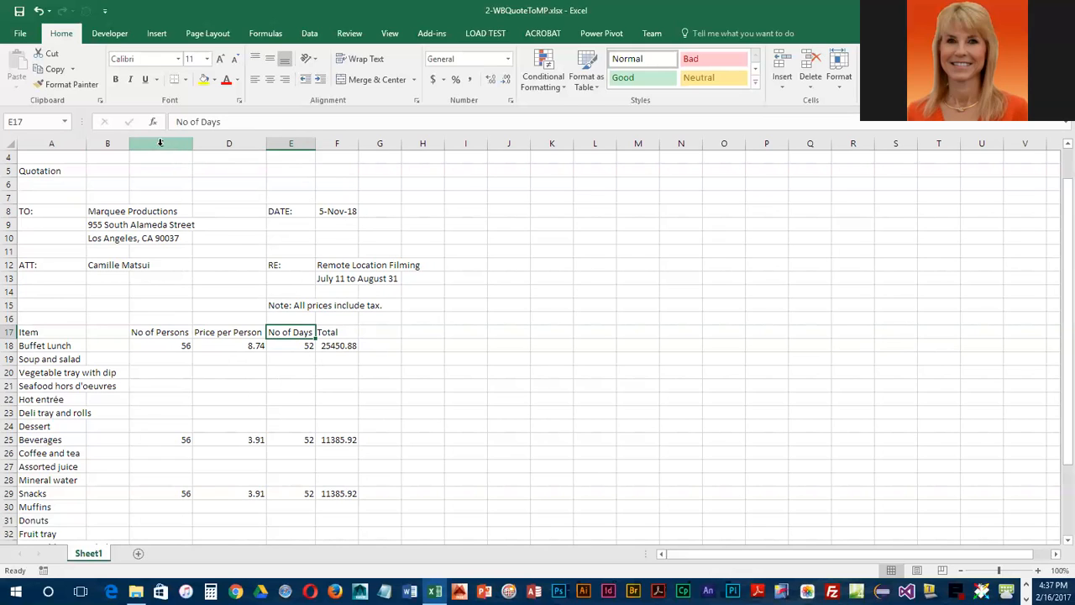
pyautogui.moveTo(159, 143); pyautogui.dragTo(337, 143)
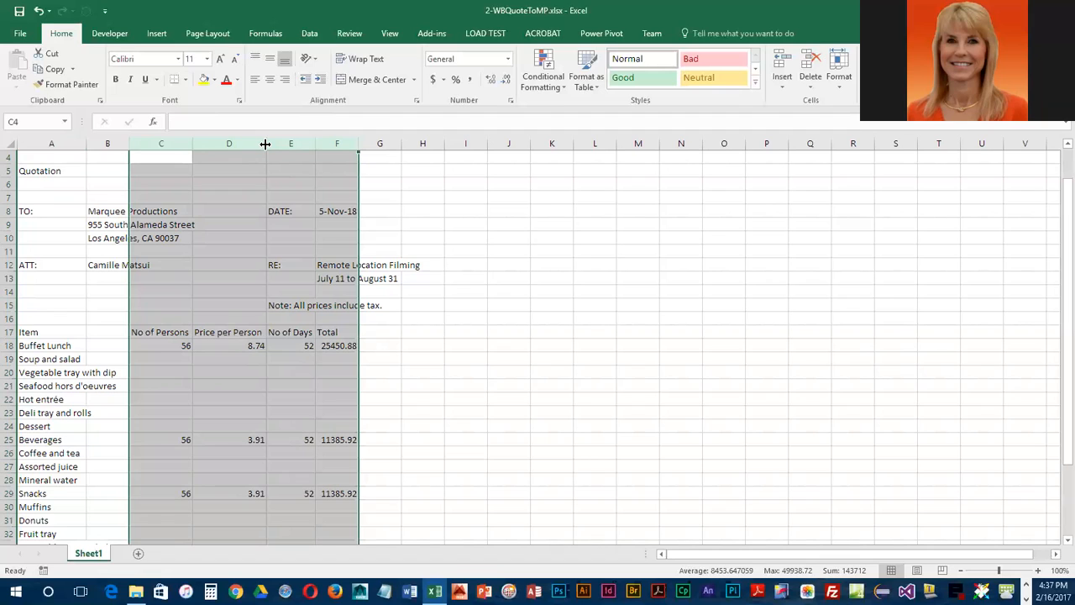
pyautogui.moveTo(264, 144)
pyautogui.mouseDown()
pyautogui.moveTo(283, 143)
pyautogui.moveTo(265, 143)
pyautogui.mouseUp()
pyautogui.moveTo(193, 147); pyautogui.dragTo(203, 147)
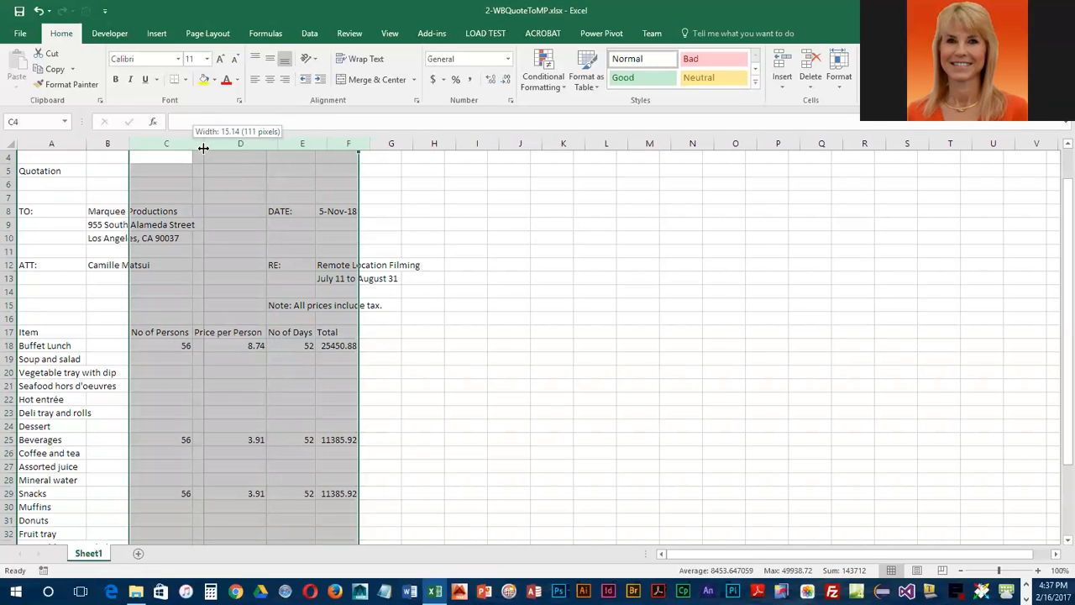
pyautogui.moveTo(203, 148); pyautogui.dragTo(206, 147)
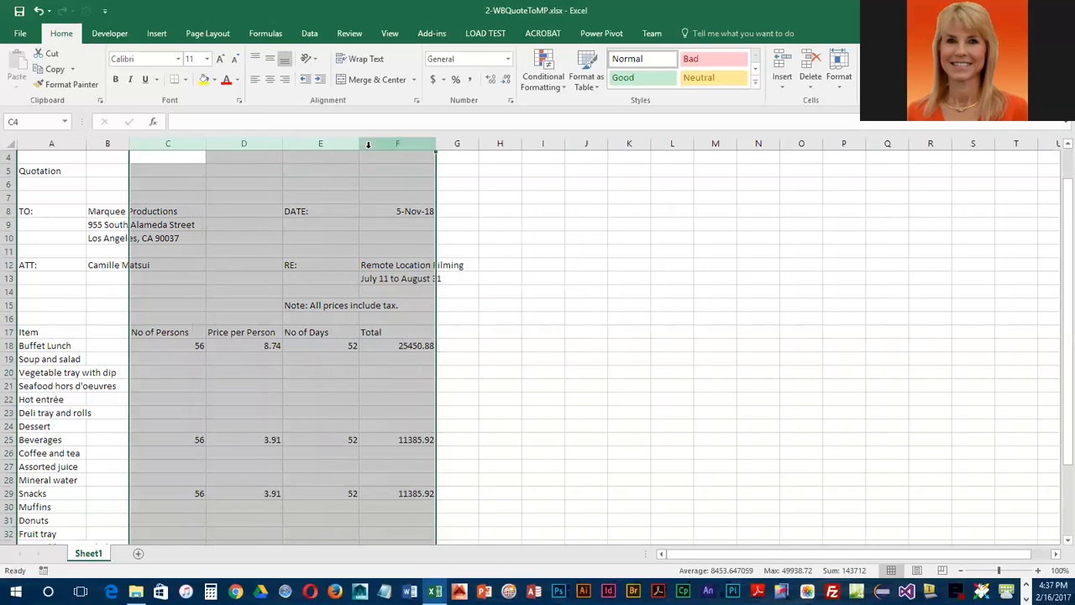
pyautogui.moveTo(358, 142); pyautogui.dragTo(358, 145)
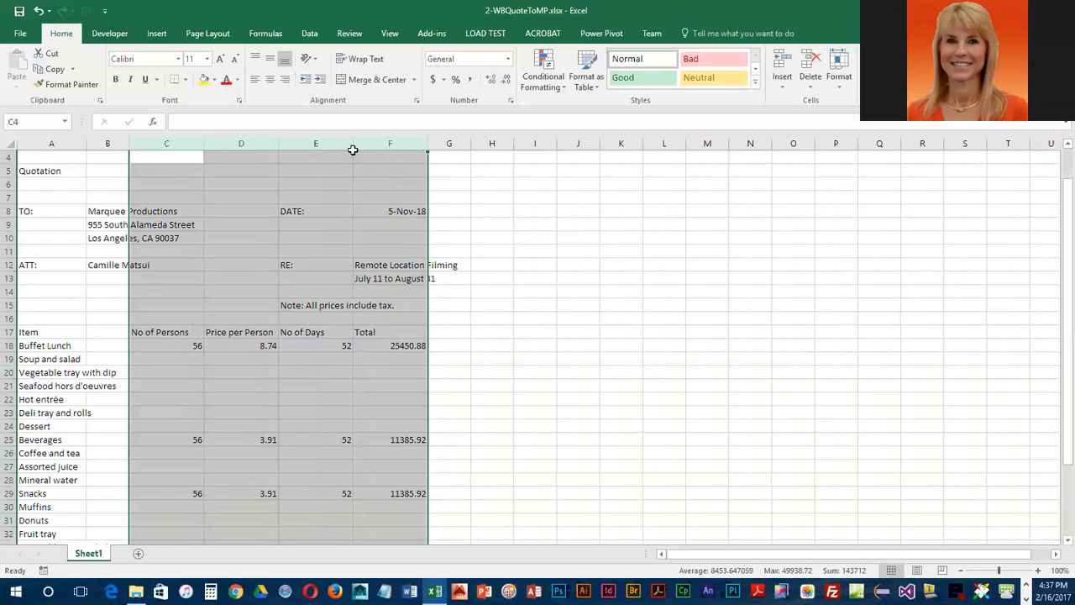
pyautogui.moveTo(278, 143); pyautogui.dragTo(277, 144)
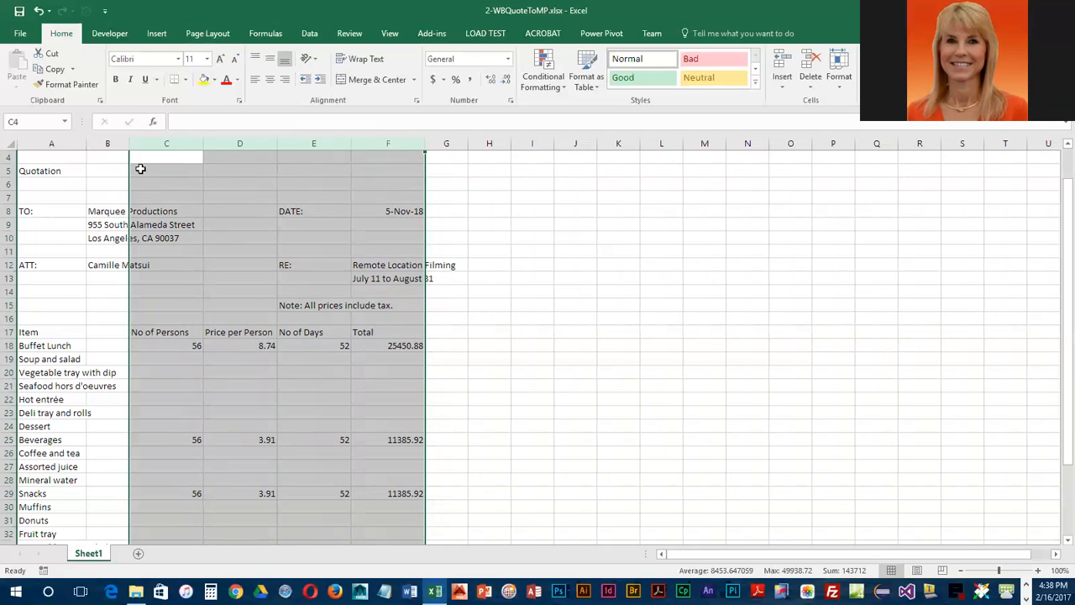
pyautogui.moveTo(173, 144); pyautogui.dragTo(362, 143)
pyautogui.click(578, 329)
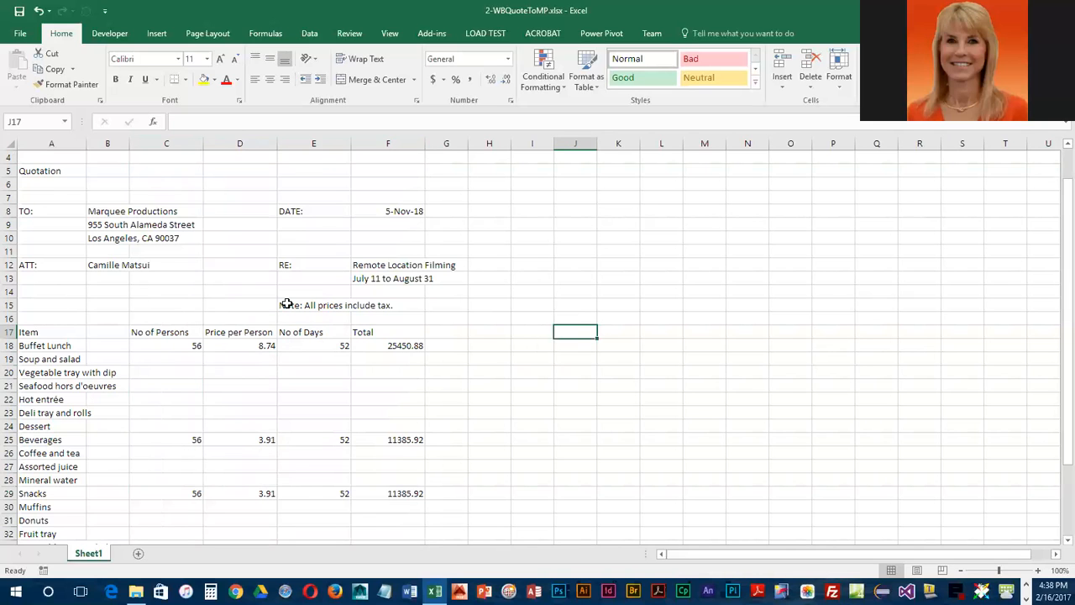
# - Move the RE: block with the filming subject and dates from E12:F13 to A14:B15
pyautogui.scroll(1, 284, 302)
pyautogui.moveTo(286, 304); pyautogui.dragTo(363, 320)
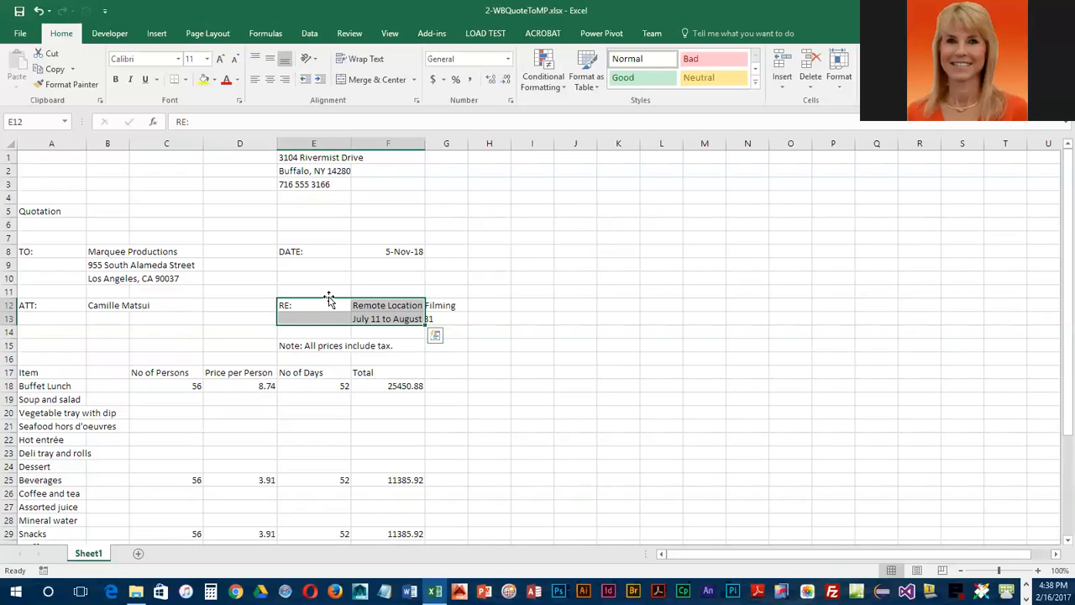
pyautogui.moveTo(329, 300); pyautogui.dragTo(50, 340)
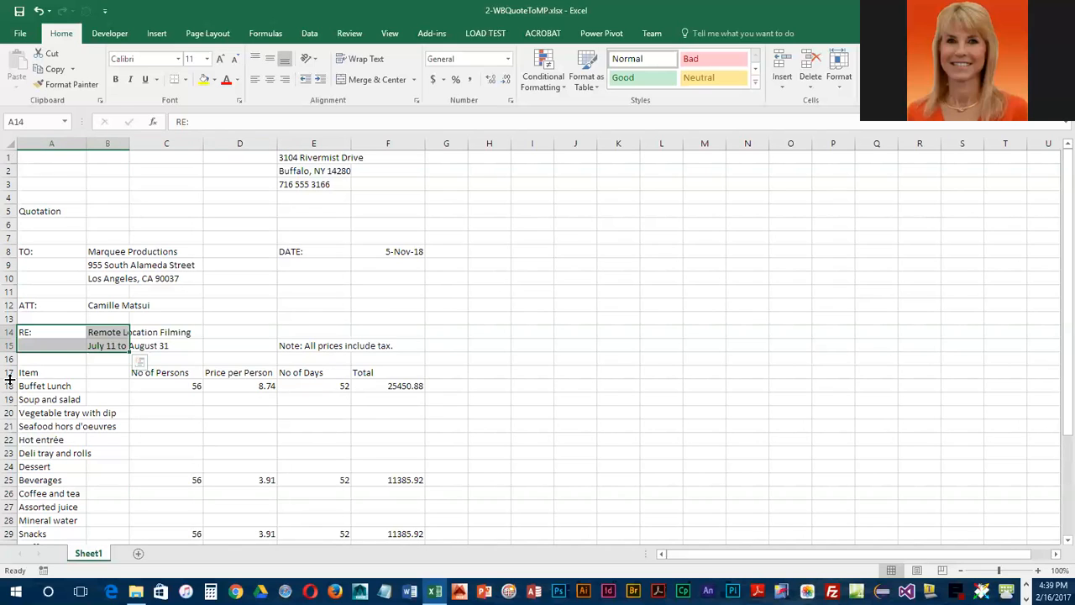
# - Make heading row 17 slightly taller and save the workbook
pyautogui.moveTo(10, 380); pyautogui.dragTo(9, 385)
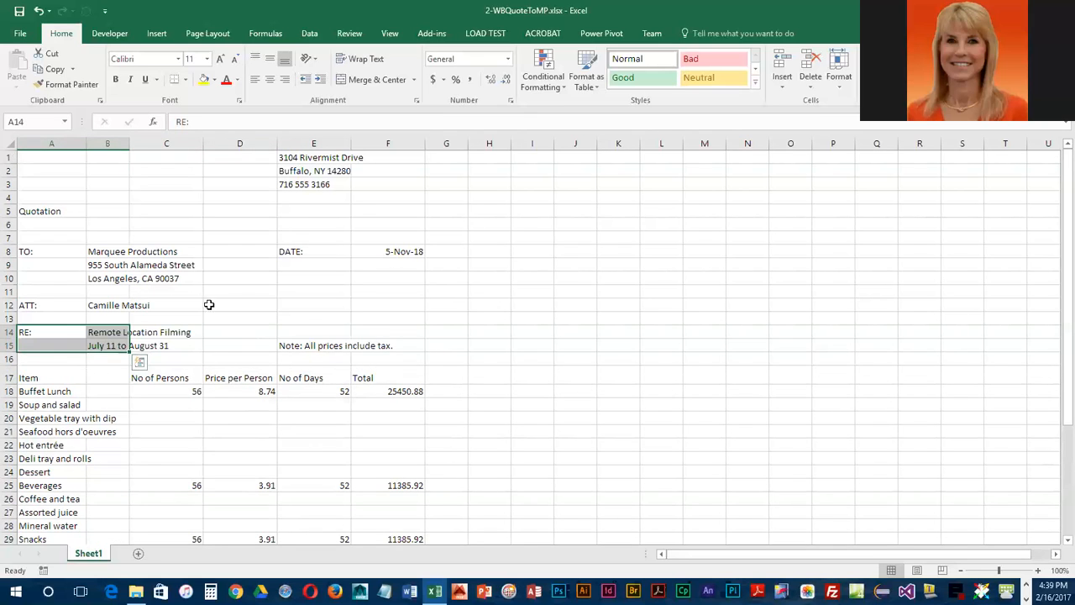
pyautogui.click(19, 12)
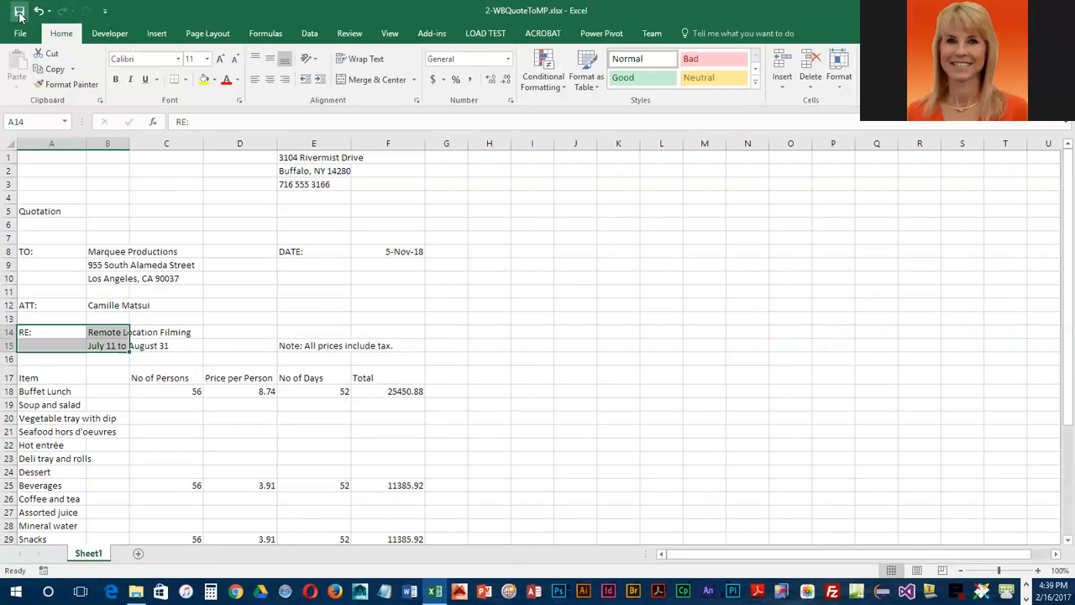